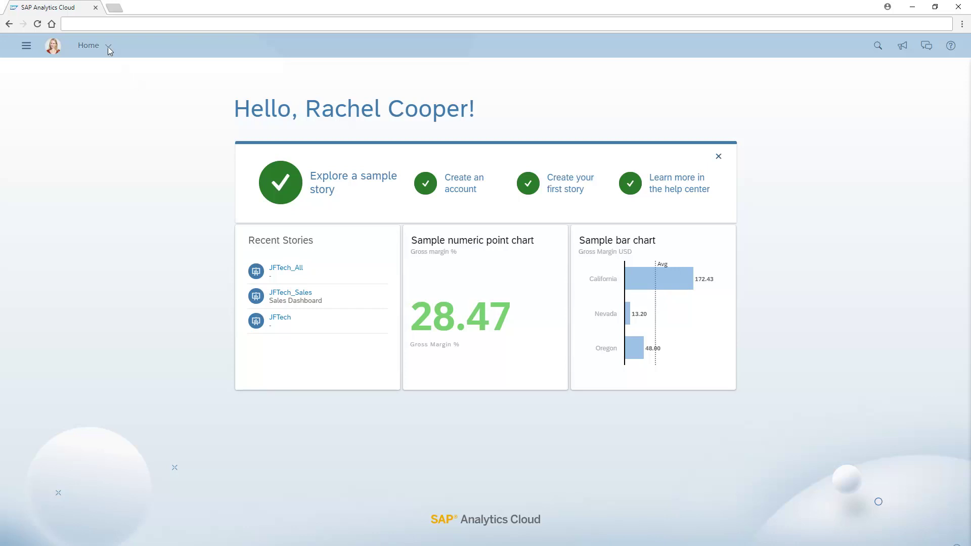
Open the home screen customization and choose the Belize (Dark) background
{"action": "left_click", "coordinate": [108, 47]}
{"action": "left_click", "coordinate": [128, 89]}
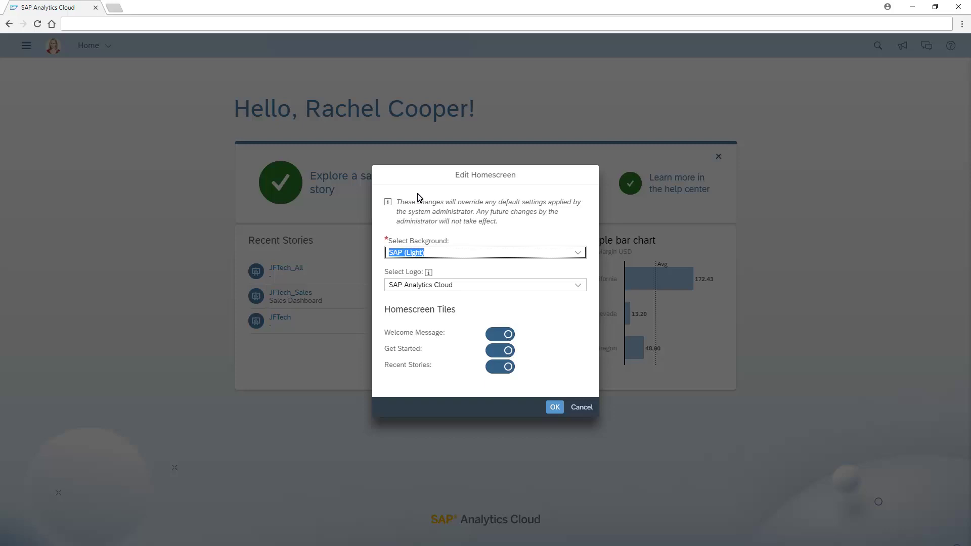
{"action": "left_click", "coordinate": [578, 254]}
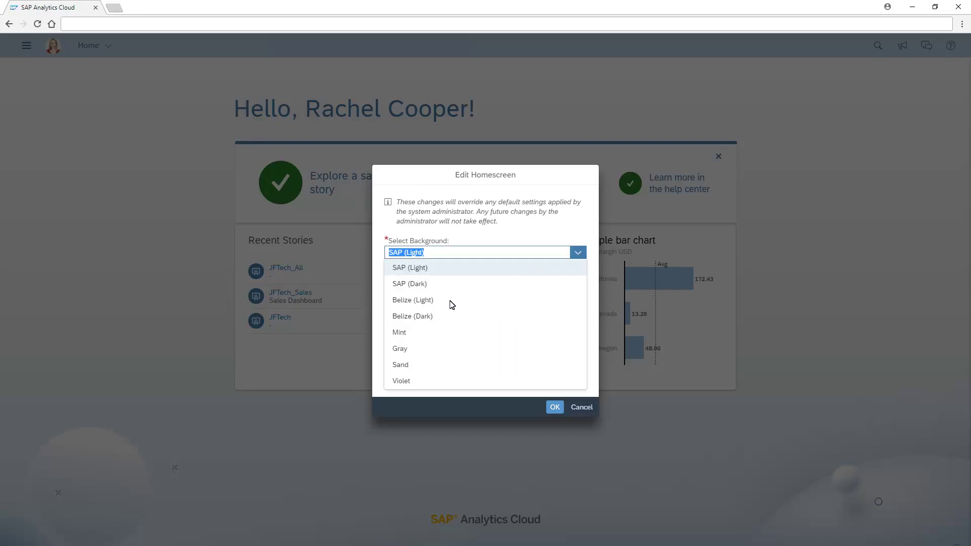
{"action": "left_click", "coordinate": [405, 318]}
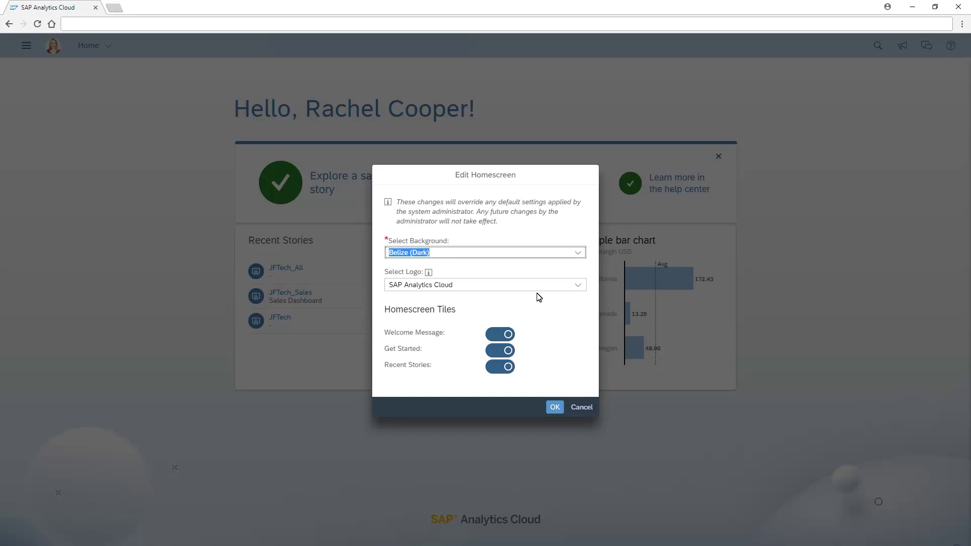
Set the logo to None and switch off the welcome message
{"action": "left_click", "coordinate": [579, 288]}
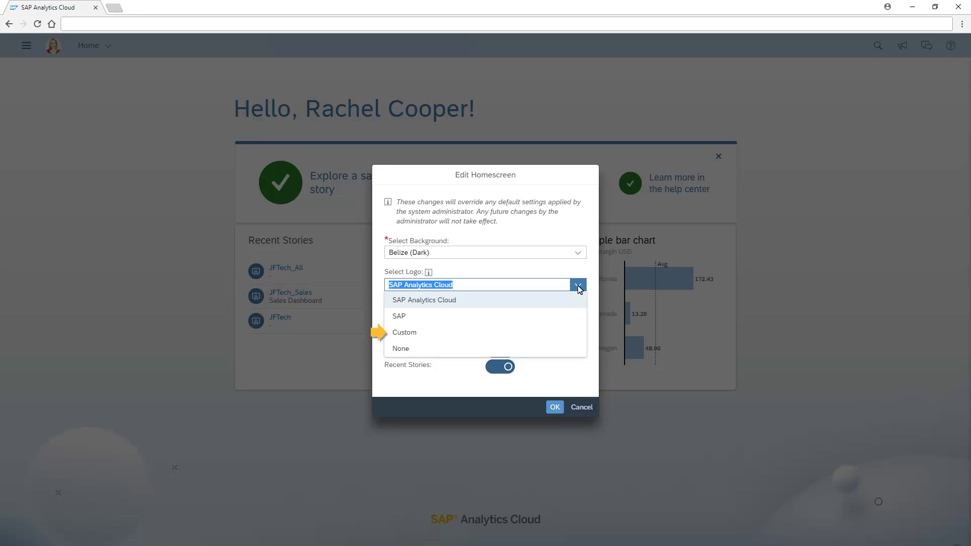
{"action": "left_click", "coordinate": [406, 334]}
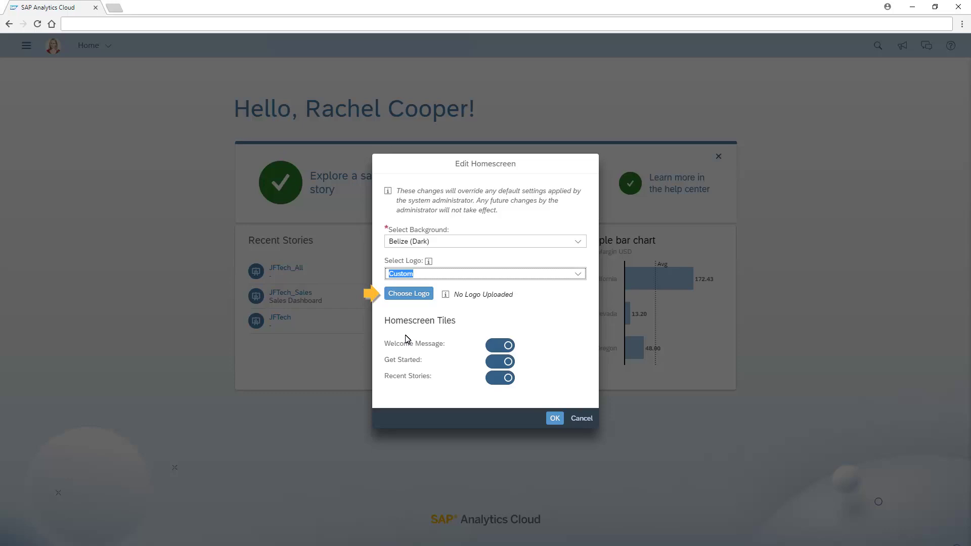
{"action": "left_click", "coordinate": [578, 275]}
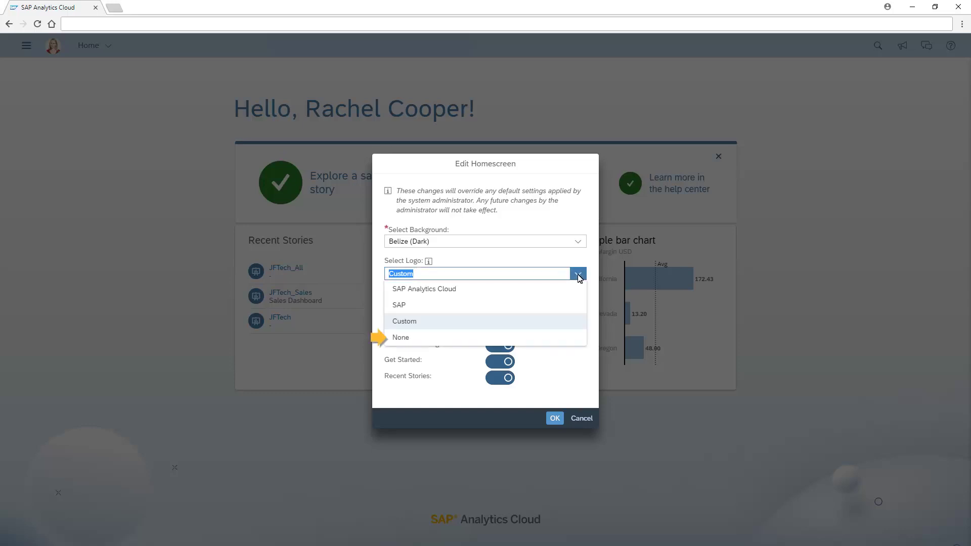
{"action": "left_click", "coordinate": [402, 342]}
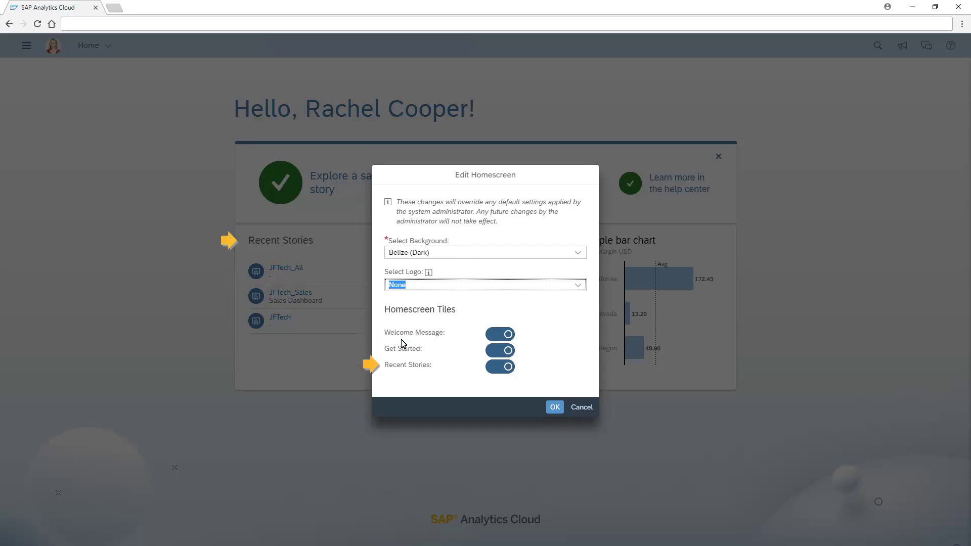
{"action": "left_click", "coordinate": [497, 337]}
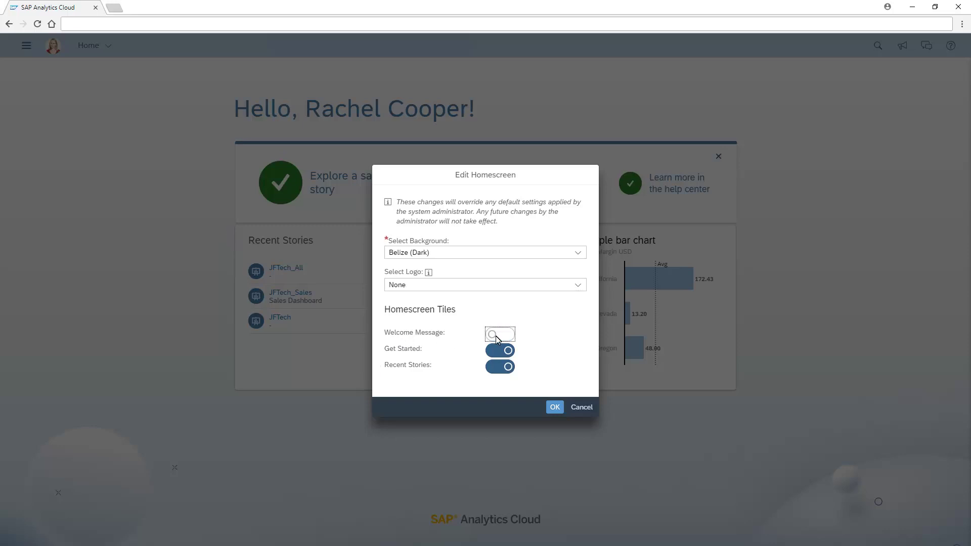
Apply the home screen changes and pin JFTech_All's Profitability per Region chart to home
{"action": "left_click", "coordinate": [554, 407]}
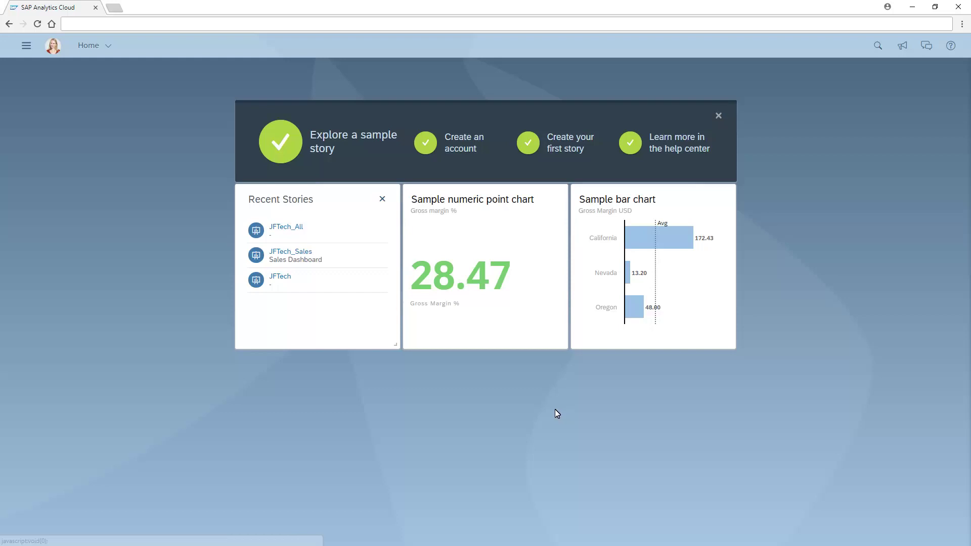
{"action": "left_click", "coordinate": [286, 227]}
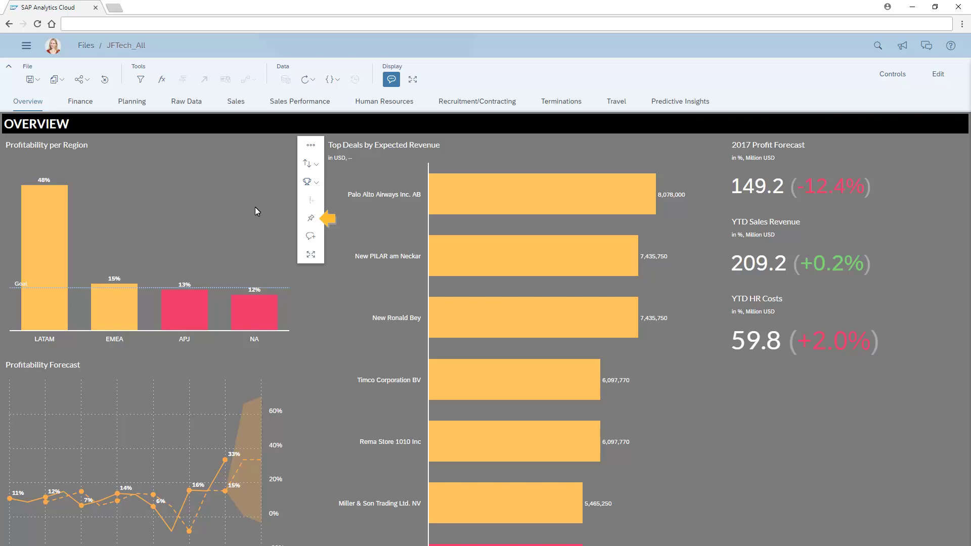
{"action": "left_click", "coordinate": [310, 218]}
{"action": "left_click", "coordinate": [26, 49]}
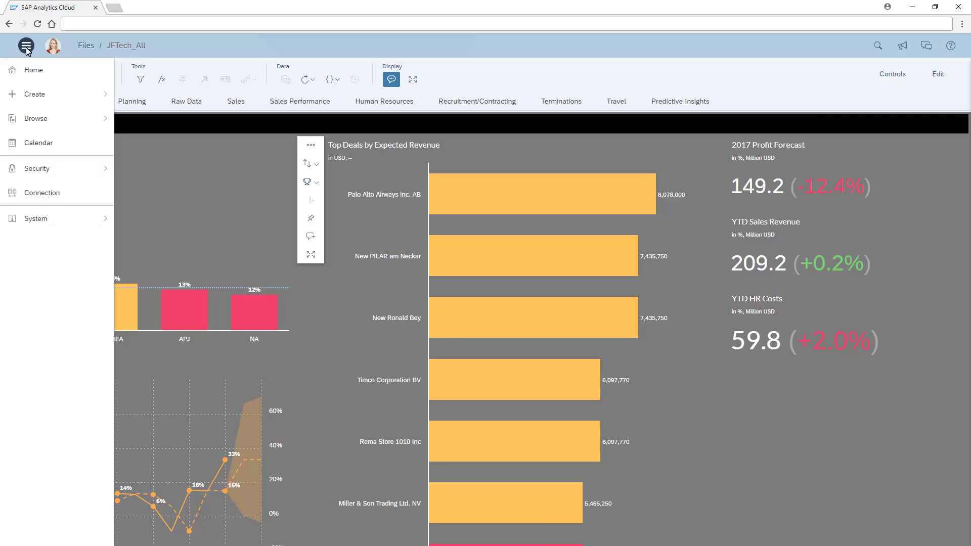
Back on home, delete the Sample numeric point chart and Sample bar chart tiles, confirming each
{"action": "left_click", "coordinate": [34, 74]}
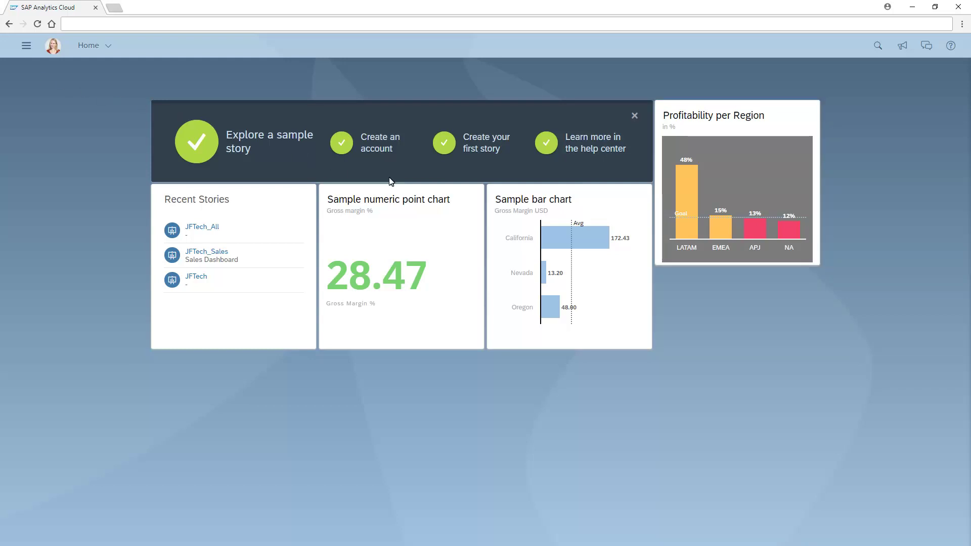
{"action": "left_click", "coordinate": [466, 201]}
{"action": "left_click", "coordinate": [471, 226]}
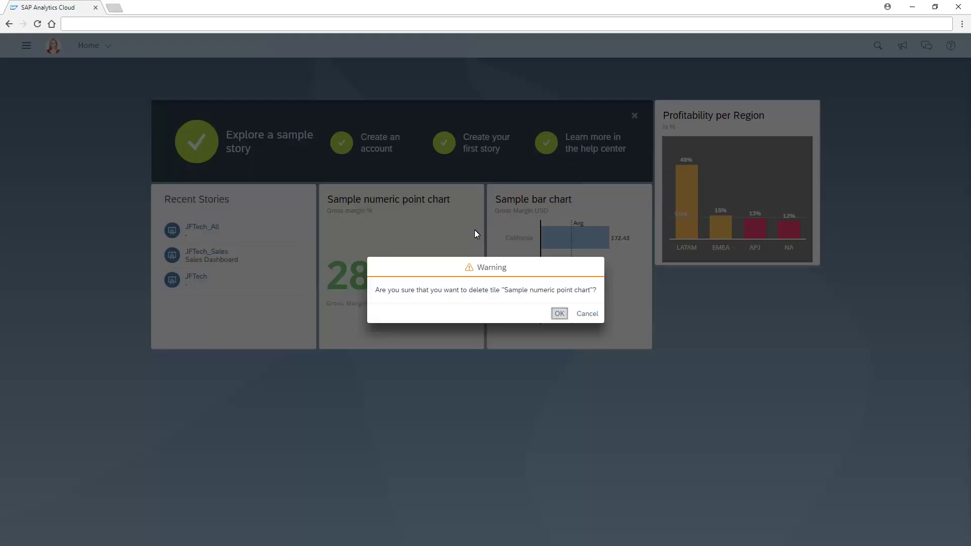
{"action": "left_click", "coordinate": [559, 314]}
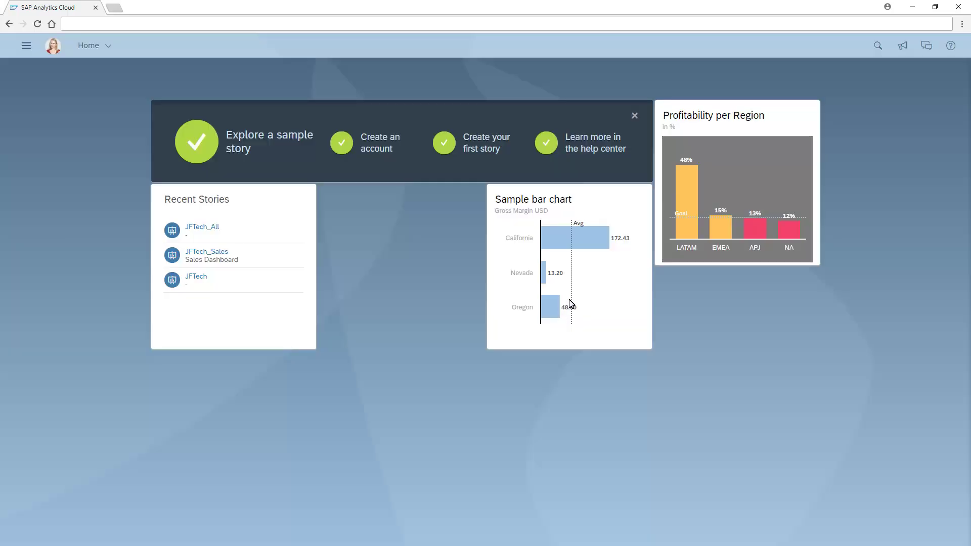
{"action": "left_click", "coordinate": [635, 200]}
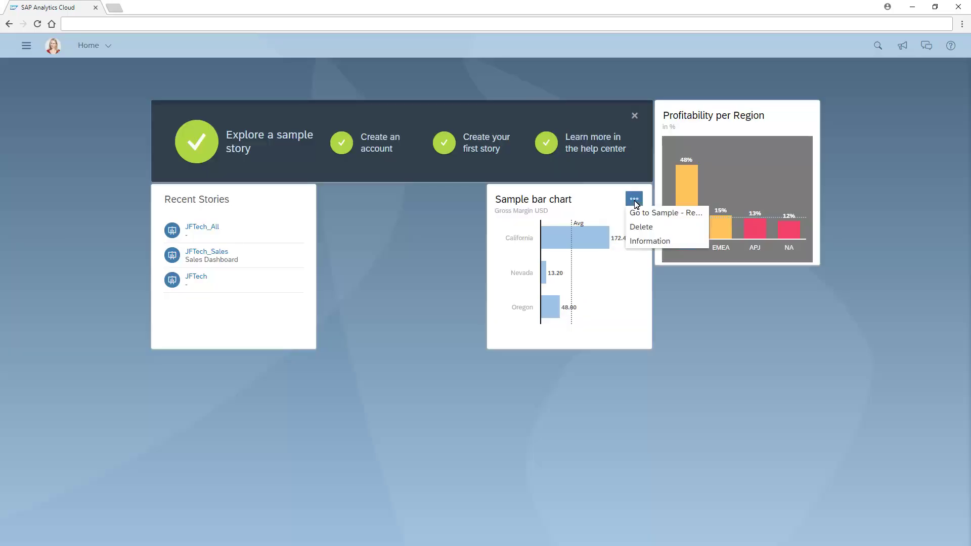
{"action": "left_click", "coordinate": [643, 226]}
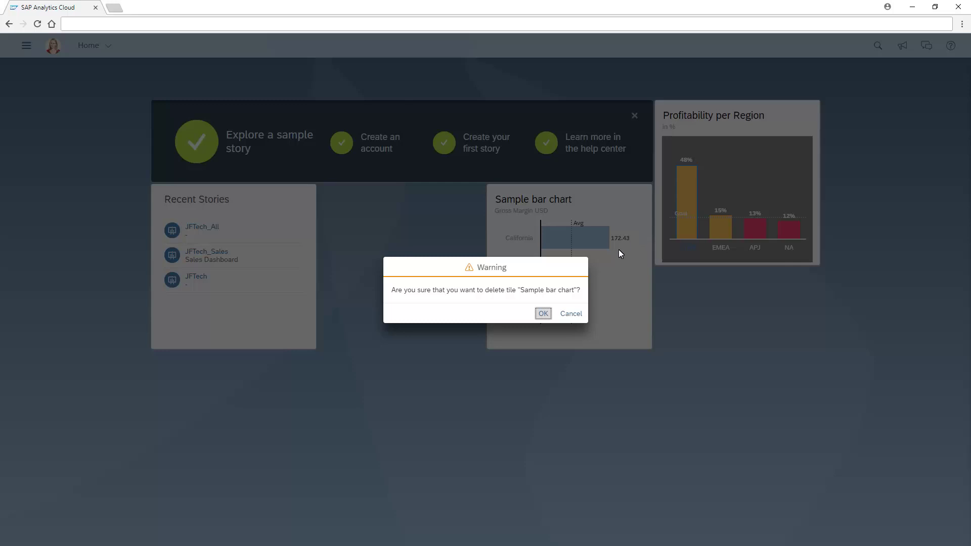
{"action": "left_click", "coordinate": [543, 314]}
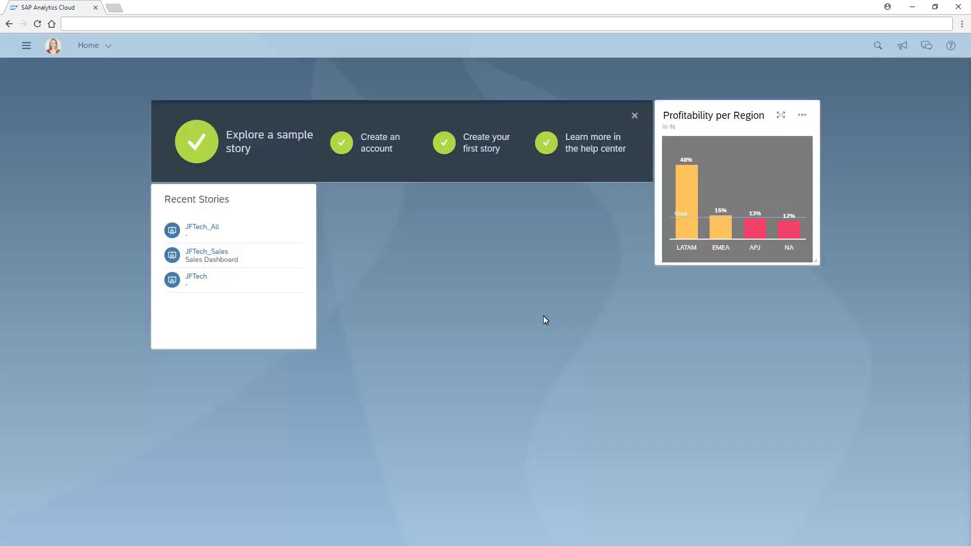
Drag the Profitability per Region tile beside Recent Stories, then close its options menu unused
{"action": "mouse_move", "coordinate": [713, 115]}
{"action": "left_click_drag", "start_coordinate": [679, 109], "coordinate": [339, 197]}
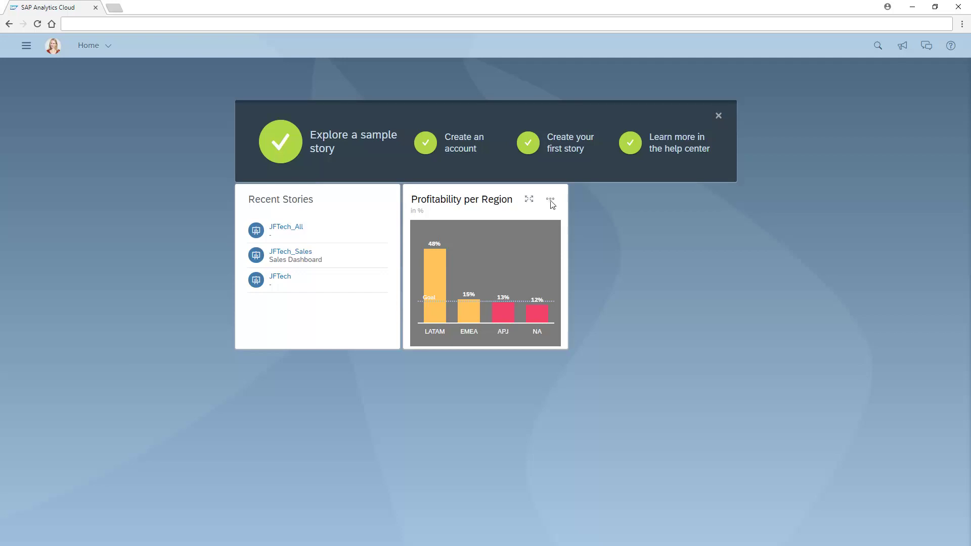
{"action": "left_click", "coordinate": [551, 201]}
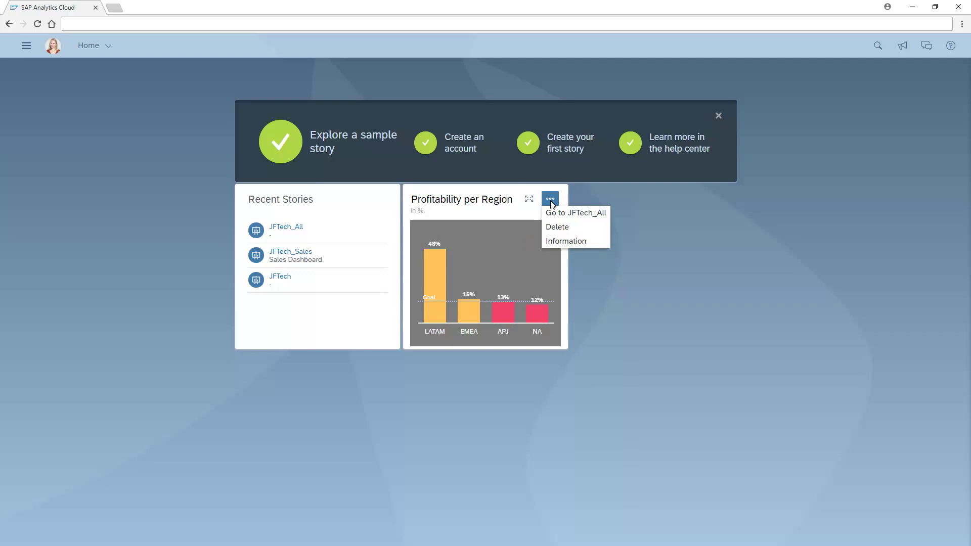
{"action": "left_click", "coordinate": [505, 232]}
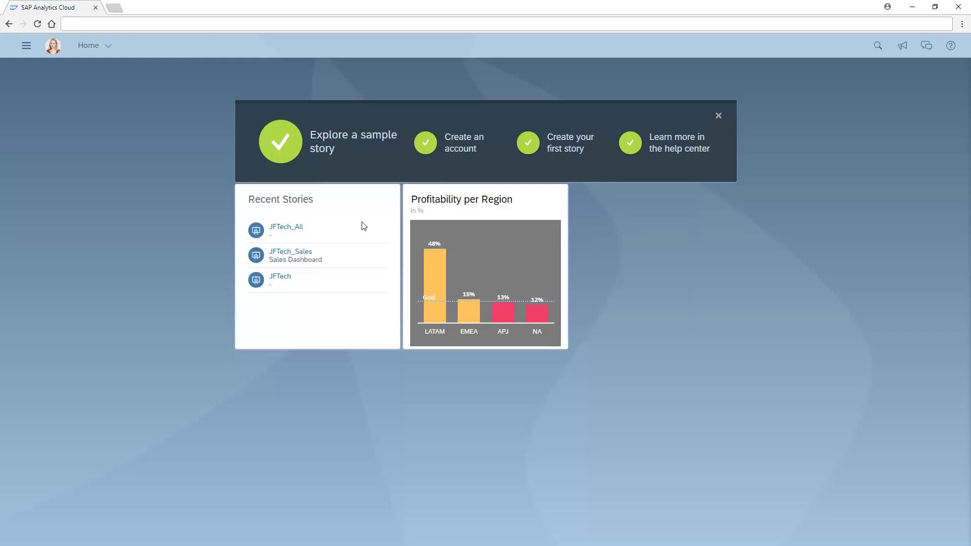
Create a 'Reminder' note tile: check profitability results each Monday and report to Manager
{"action": "left_click", "coordinate": [107, 46]}
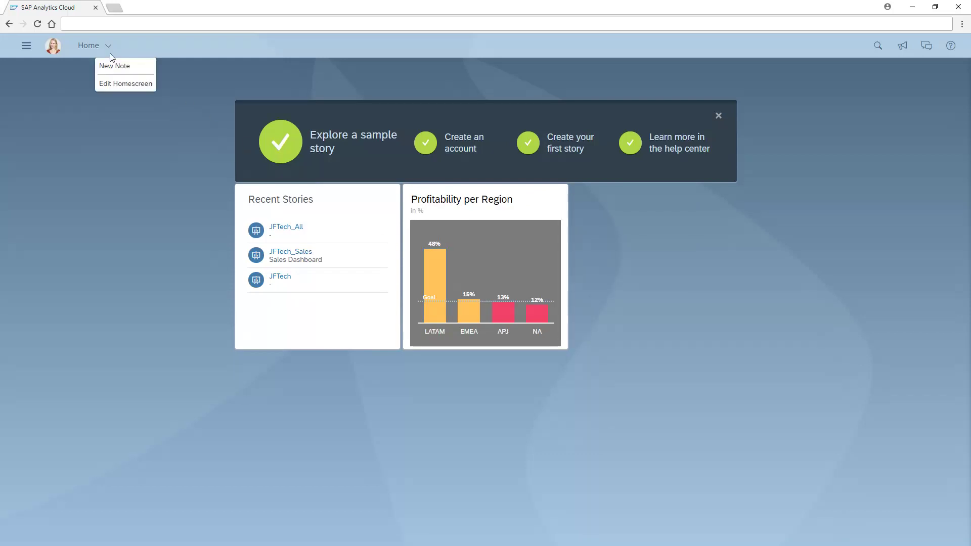
{"action": "left_click", "coordinate": [116, 67]}
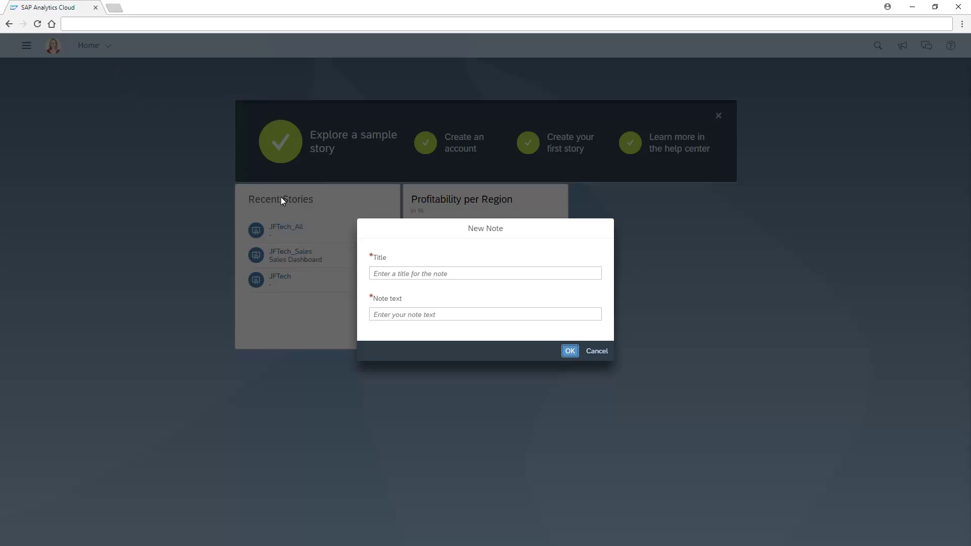
{"action": "left_click", "coordinate": [383, 277]}
{"action": "type", "text": "Reminder"}
{"action": "left_click", "coordinate": [383, 315]}
{"action": "type", "text": "Check profitability results each Monday and report to Manager."}
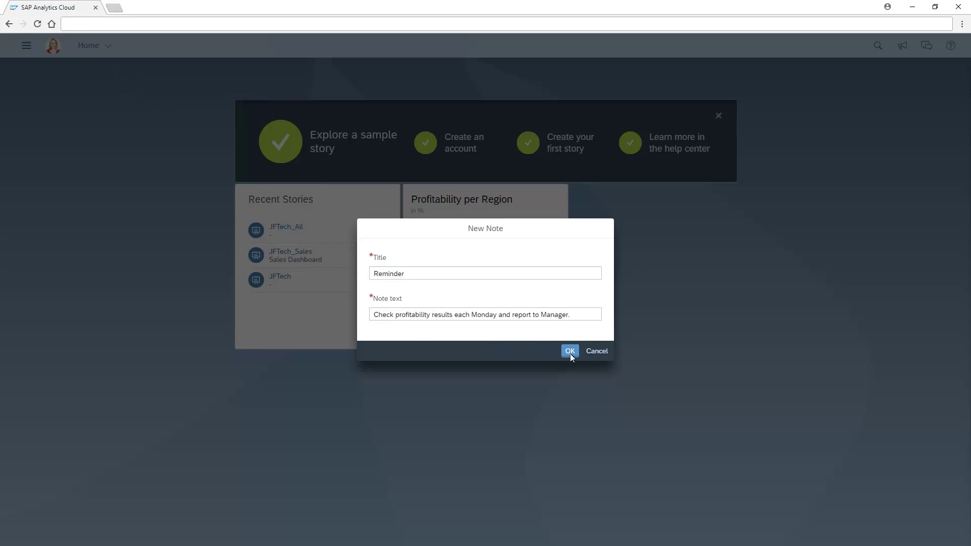
{"action": "left_click", "coordinate": [570, 351]}
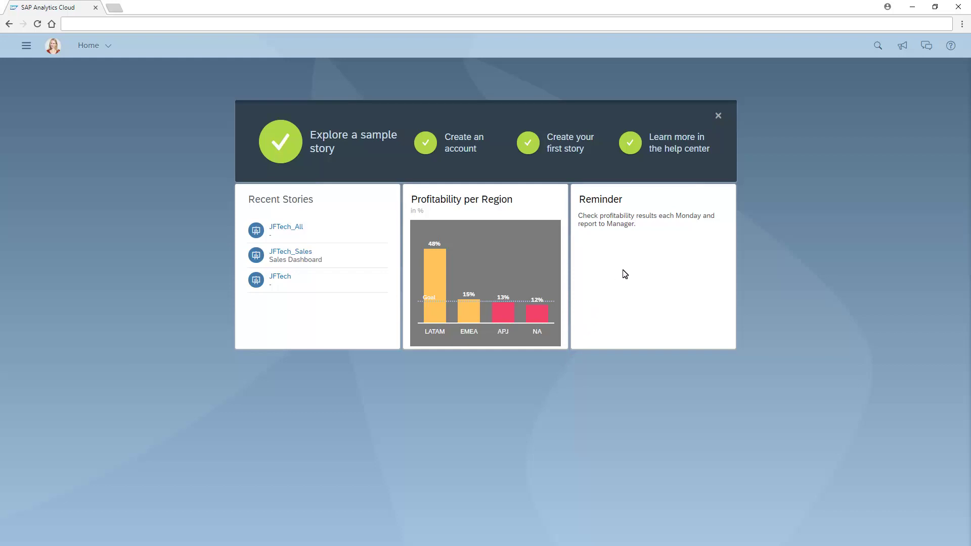
Close the Explore a sample story banner on the home screen
{"action": "left_click", "coordinate": [717, 116]}
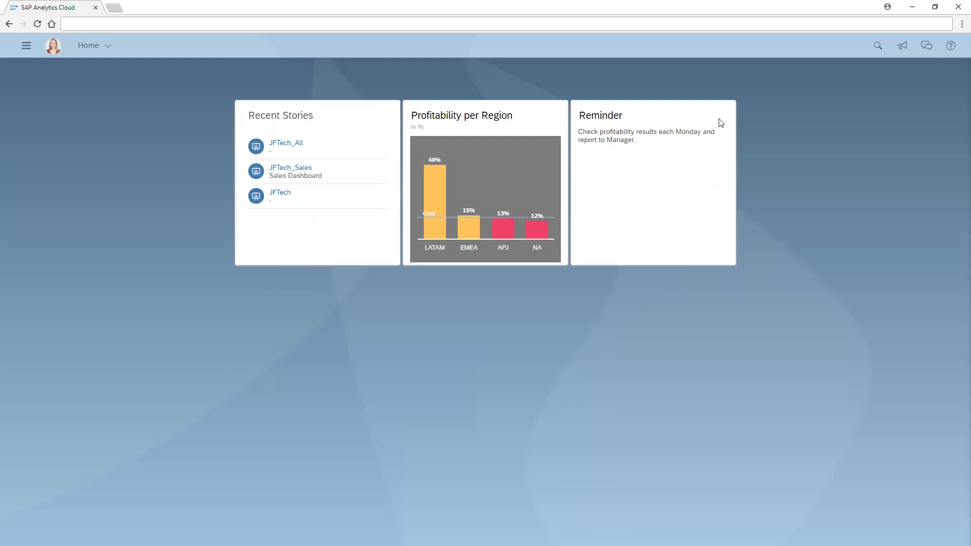